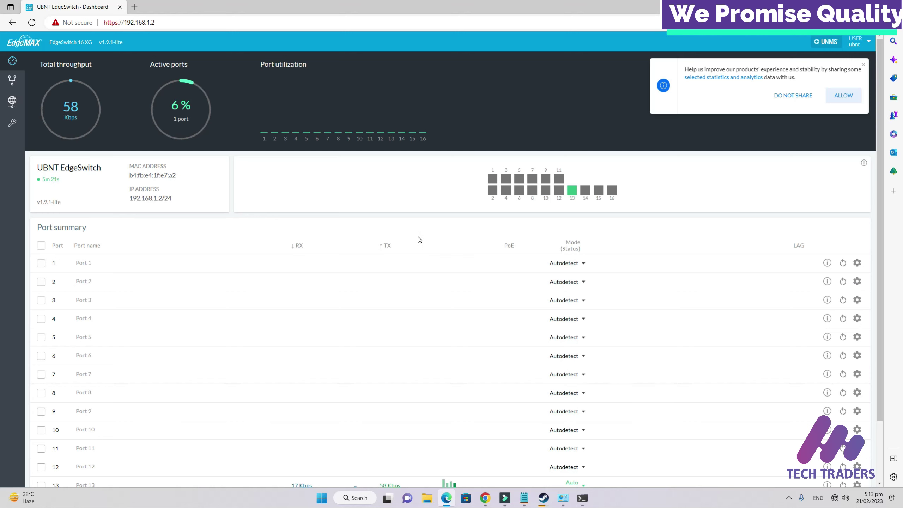
Examine the port summary and the available speed modes for port 13 and port 1
scroll(418, 238, down, 2)
scroll(431, 321, up, 2)
scroll(432, 297, down, 2)
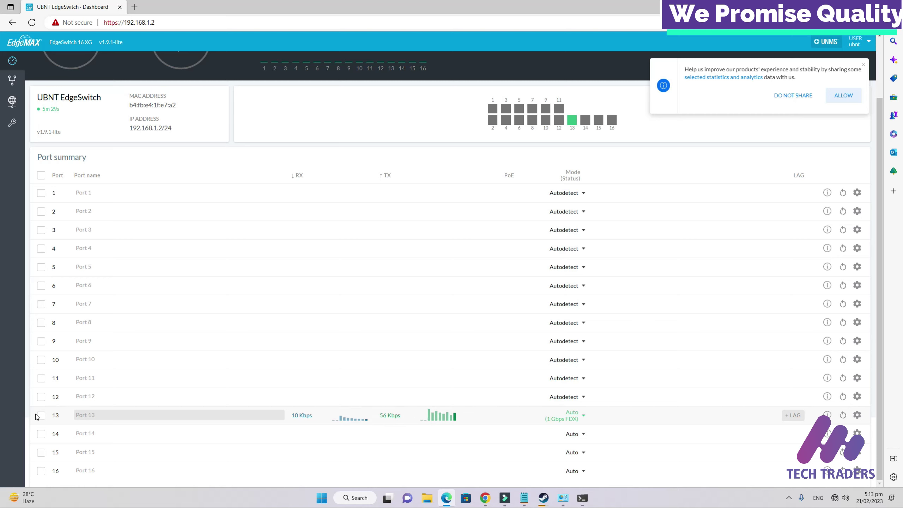
click(586, 418)
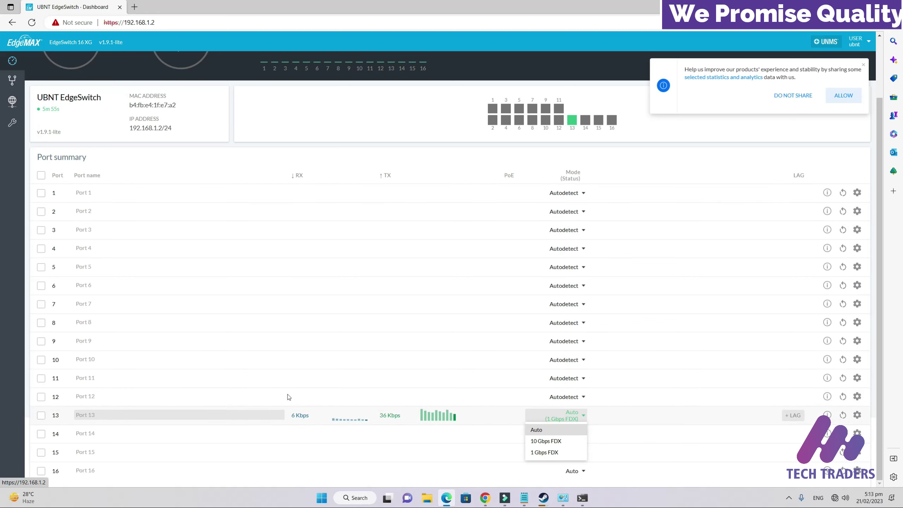
click(427, 161)
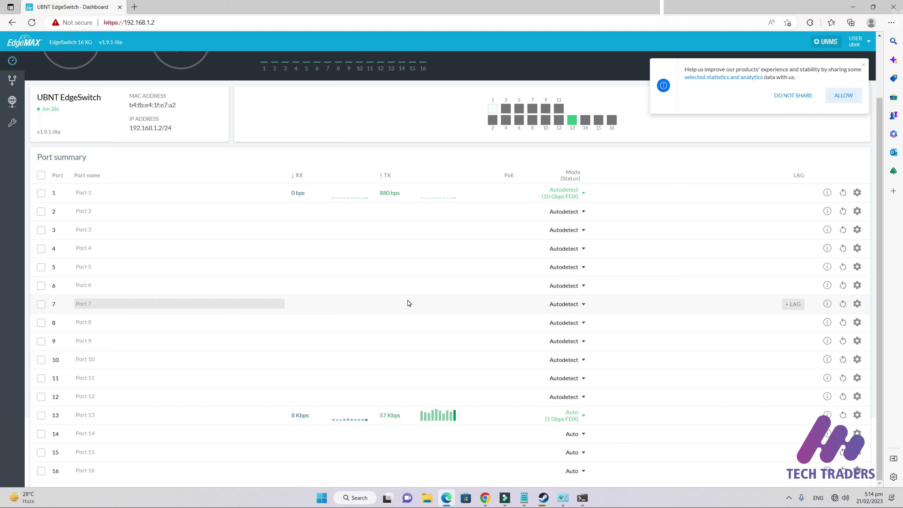
click(586, 194)
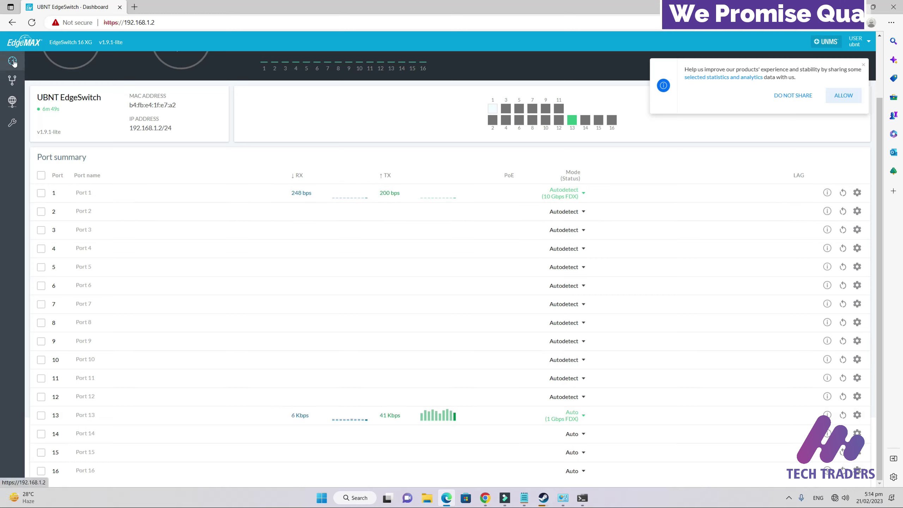
Look over the VLANs page and the system settings, including management IP, services and Spanning Tree options
click(20, 87)
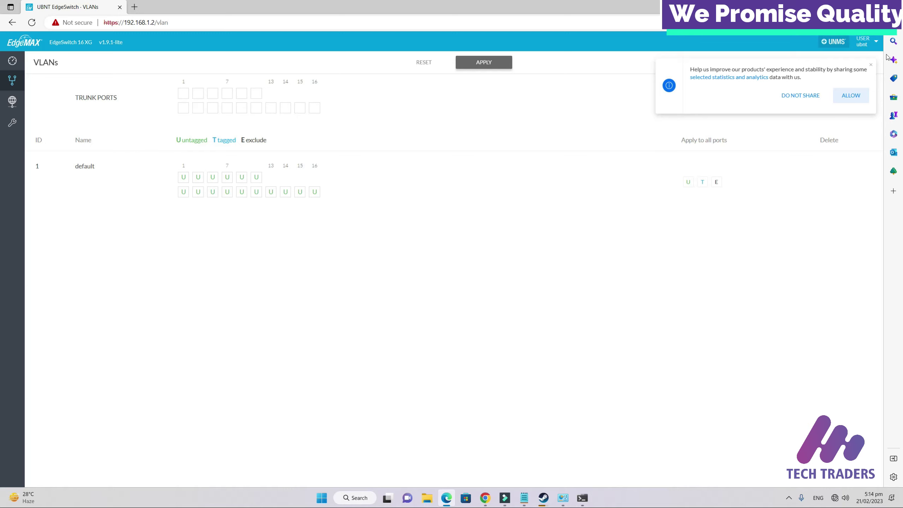
click(13, 101)
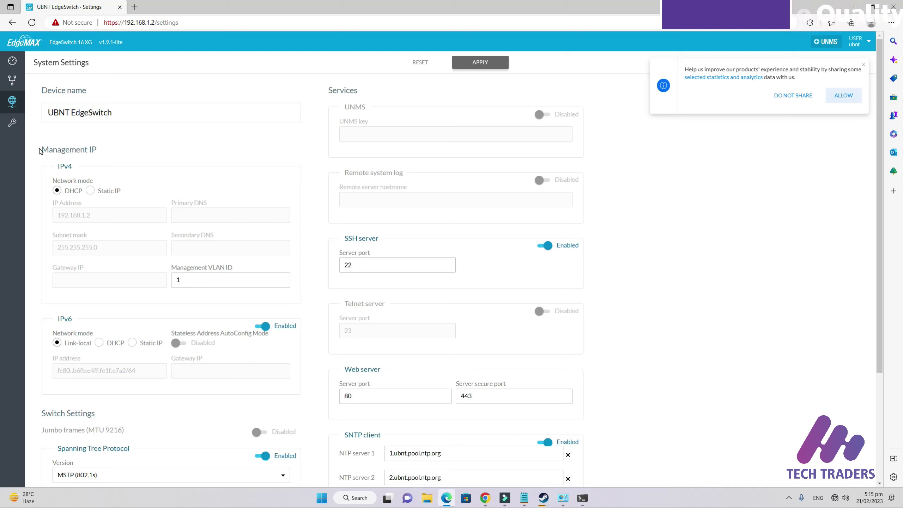
drag(41, 153, 97, 151)
click(106, 149)
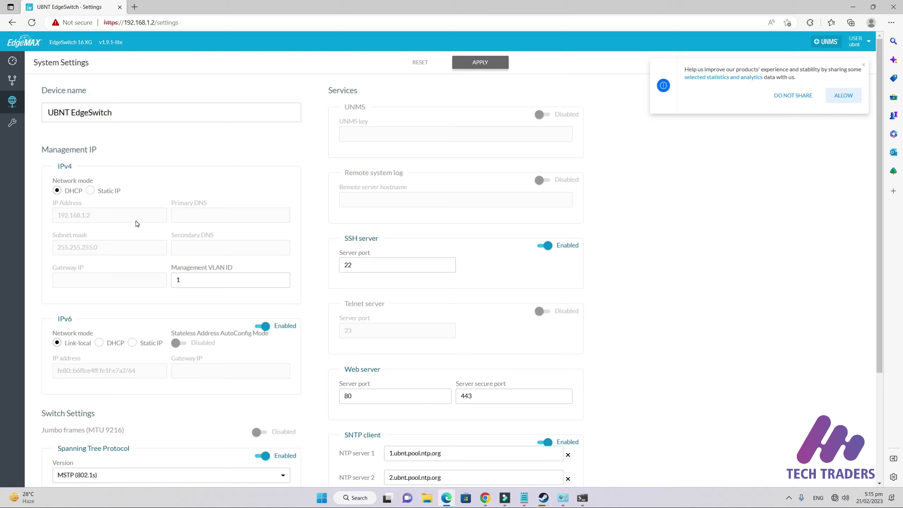
drag(98, 215, 56, 215)
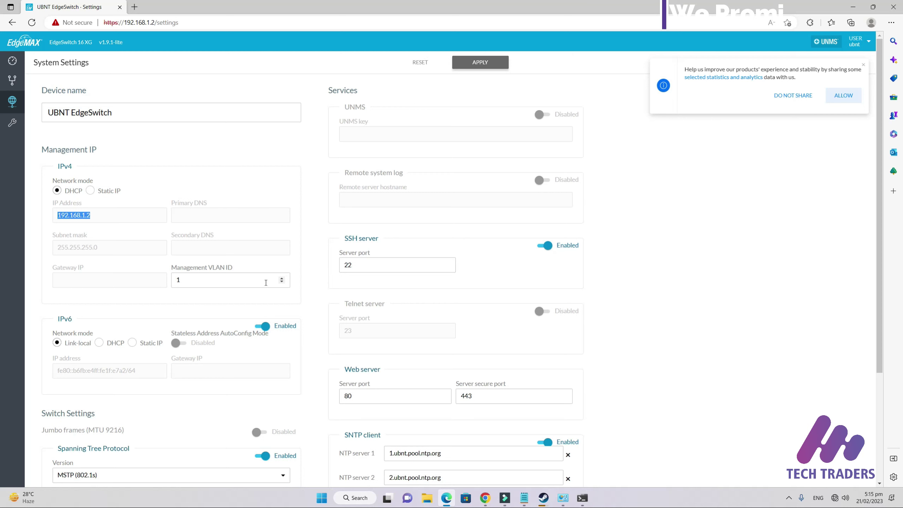
scroll(219, 310, down, 4)
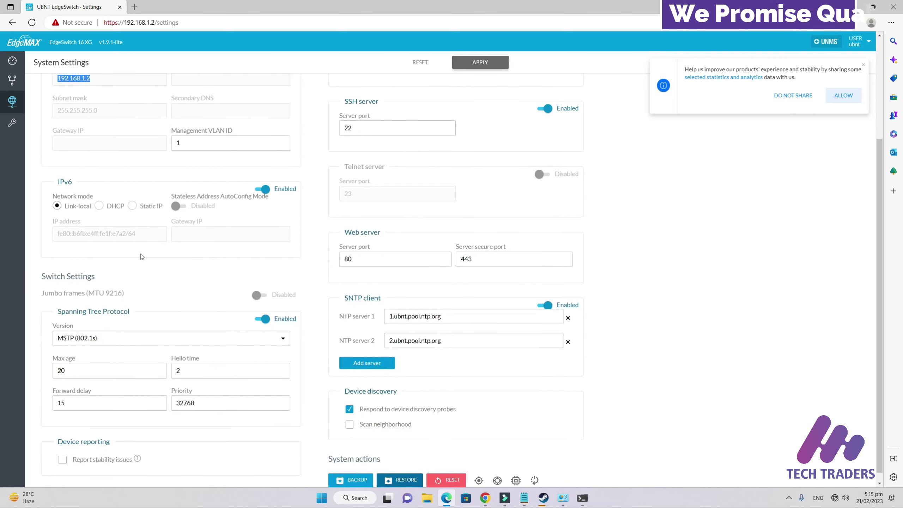
click(136, 259)
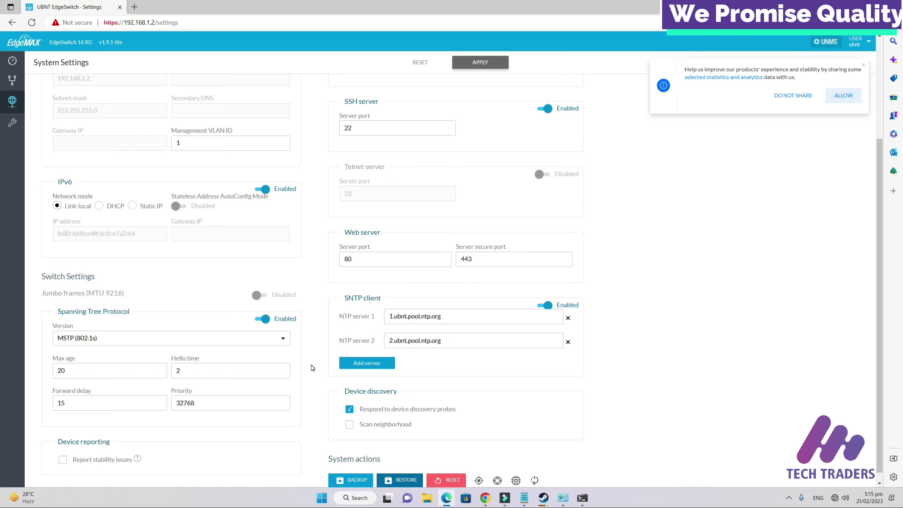
View the switch's MAC table and ping the Dell device at 192.168.1.10 on port 13
click(12, 123)
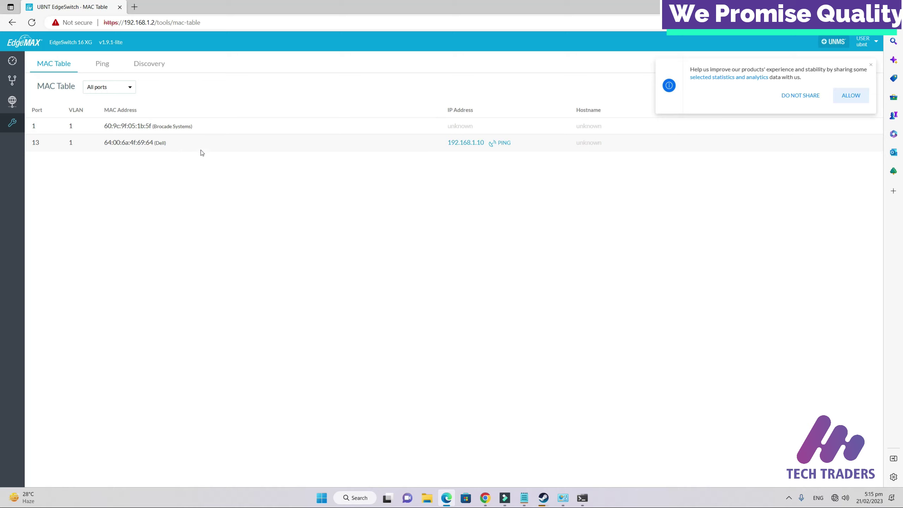
click(498, 144)
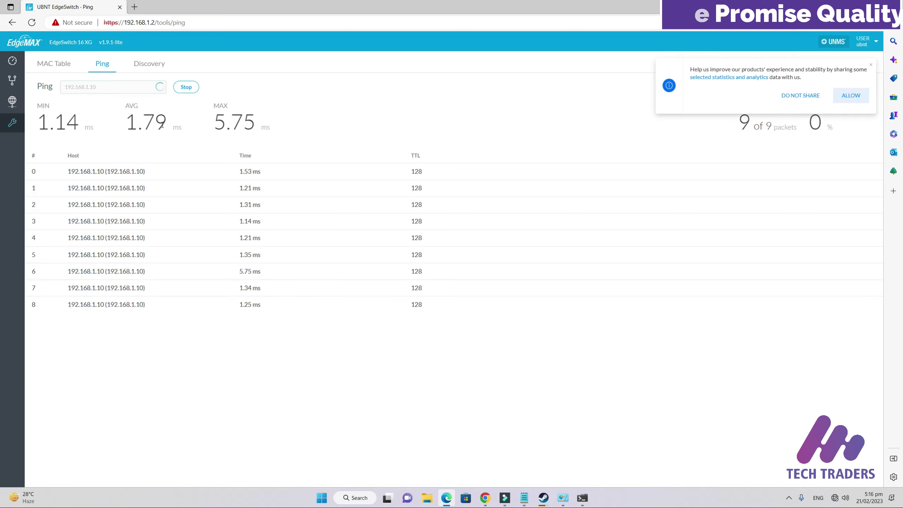
Check the neighborhood discovery tool and look through the system settings it links to
click(148, 66)
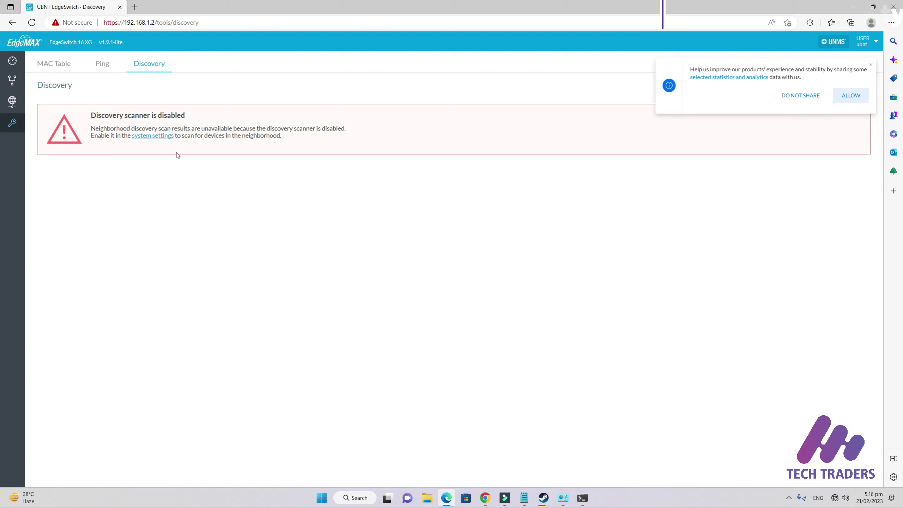
click(152, 138)
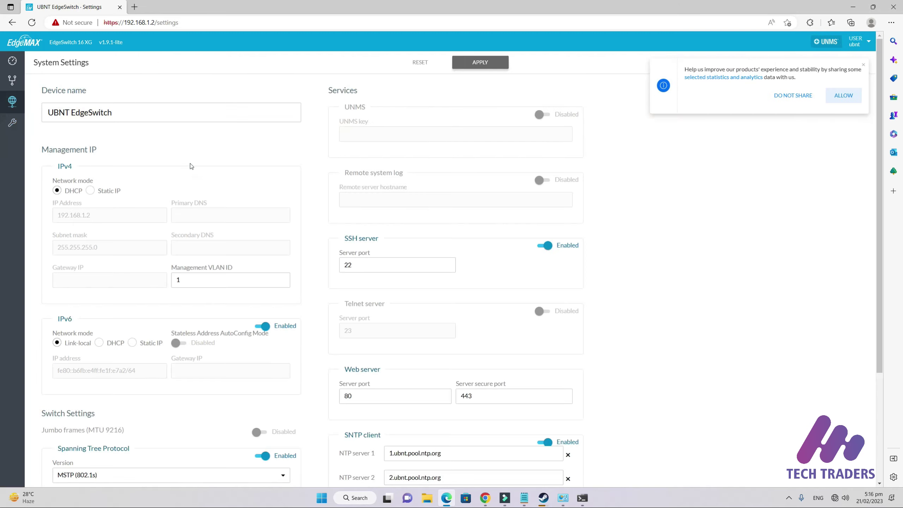
scroll(427, 251, down, 7)
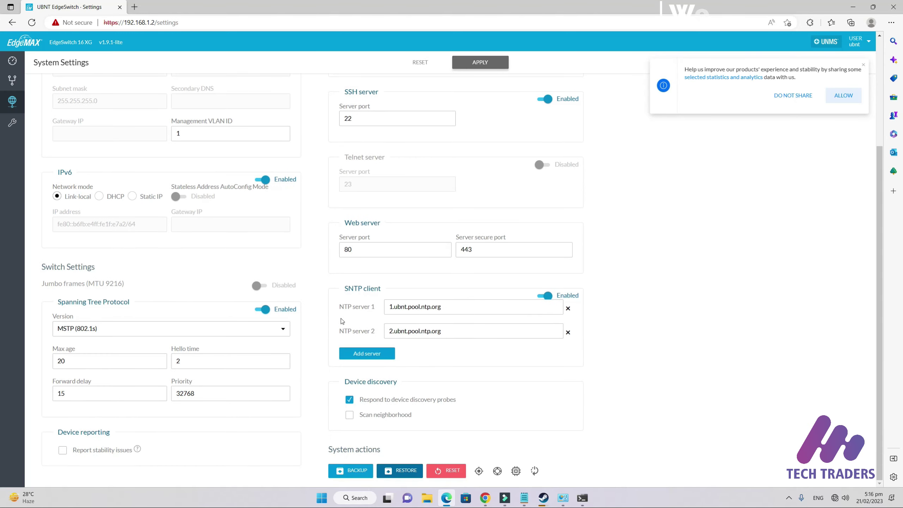
scroll(341, 318, up, 7)
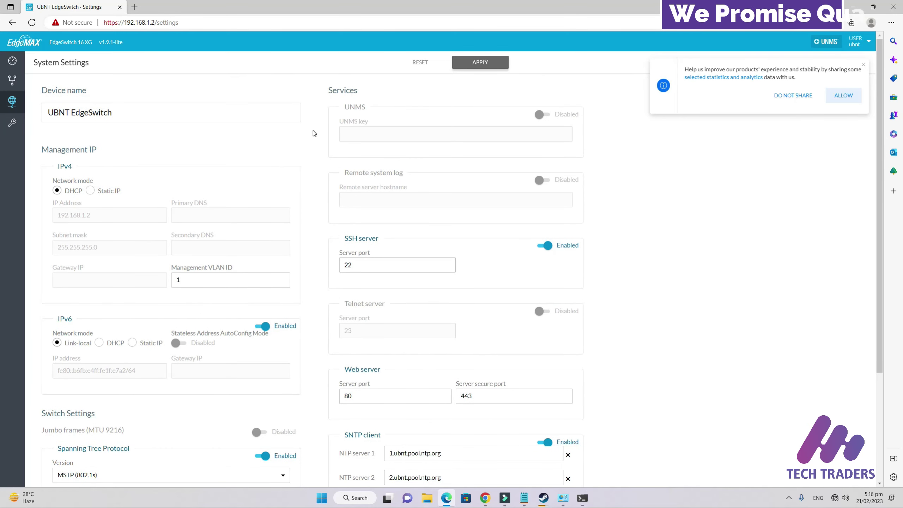
click(12, 123)
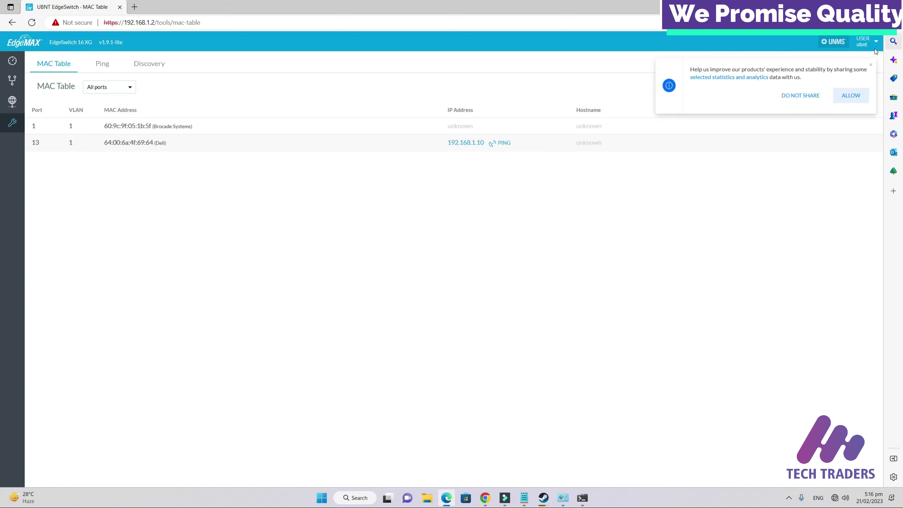
click(12, 60)
scroll(320, 310, up, 2)
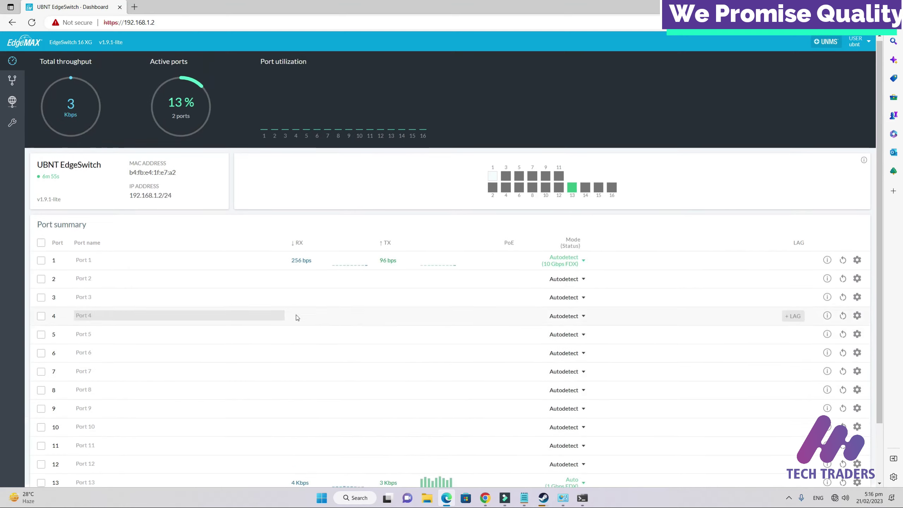
click(12, 103)
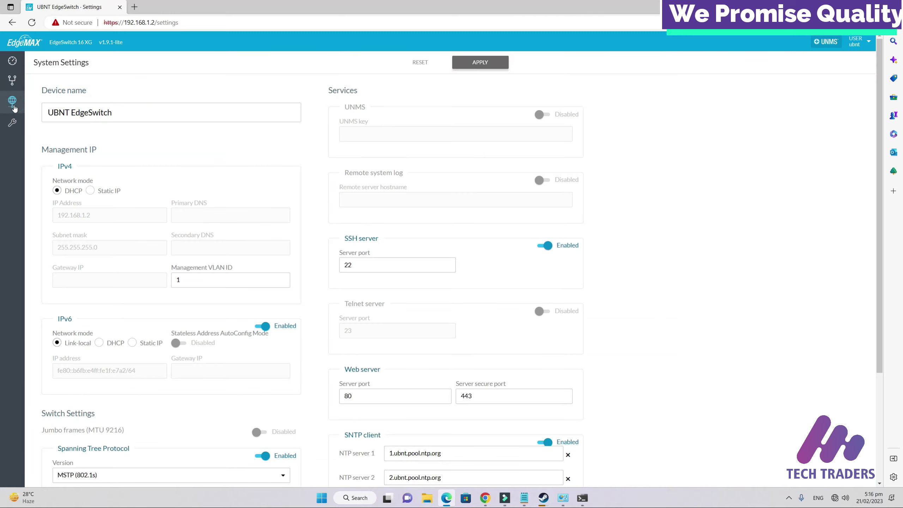
Add a new VLAN with ID 10 to the switch
click(12, 80)
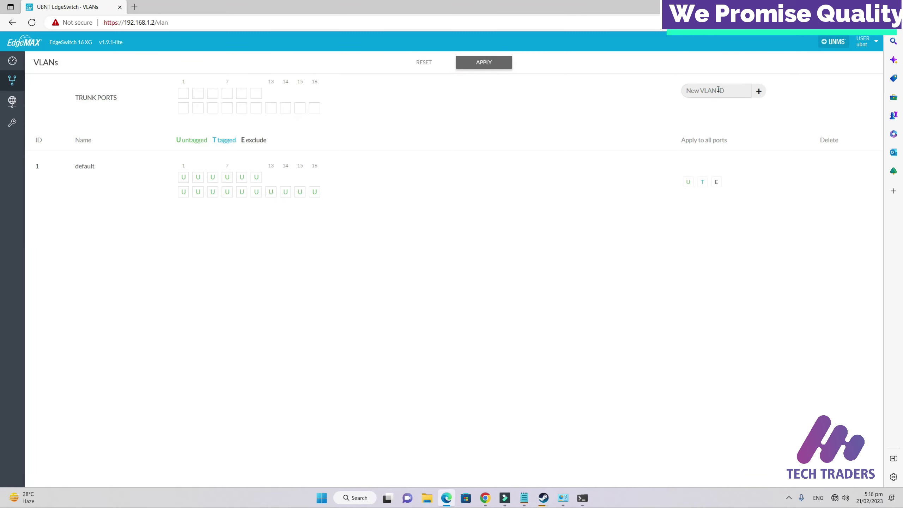
text(10)
click(759, 92)
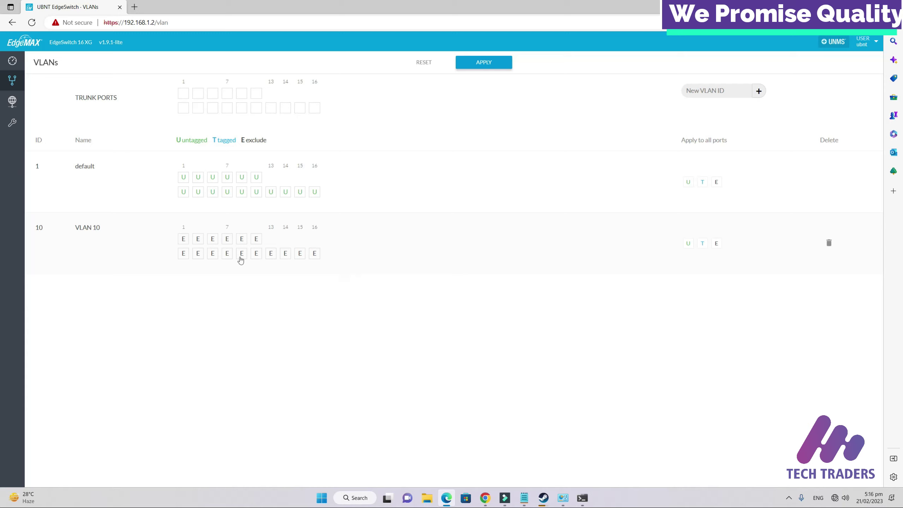
Set ports 14, 15, 16 and 1 to tagged in VLAN 10 and apply the VLAN configuration
double_click(286, 253)
click(299, 253)
click(314, 253)
click(300, 253)
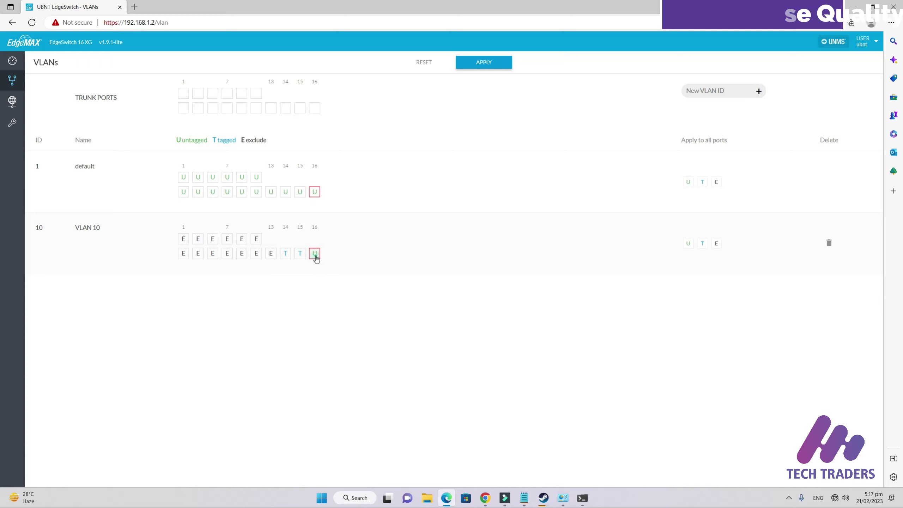
click(314, 254)
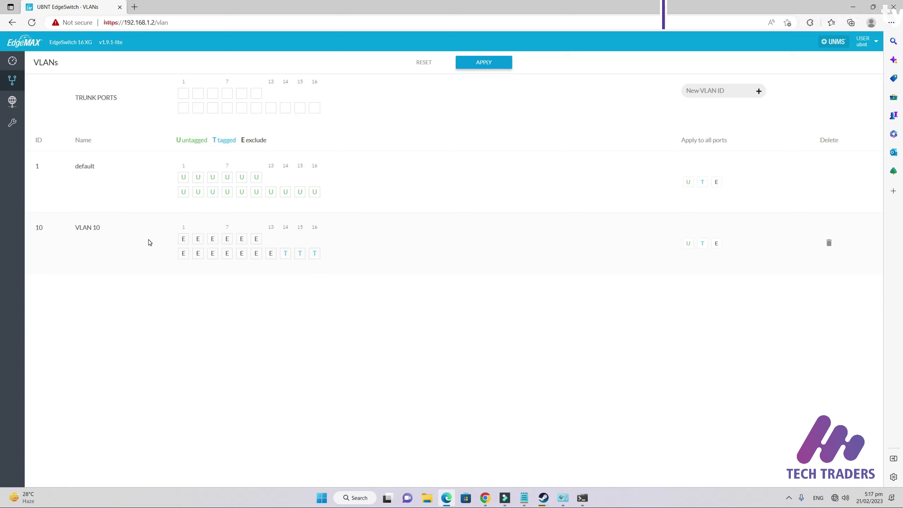
click(185, 242)
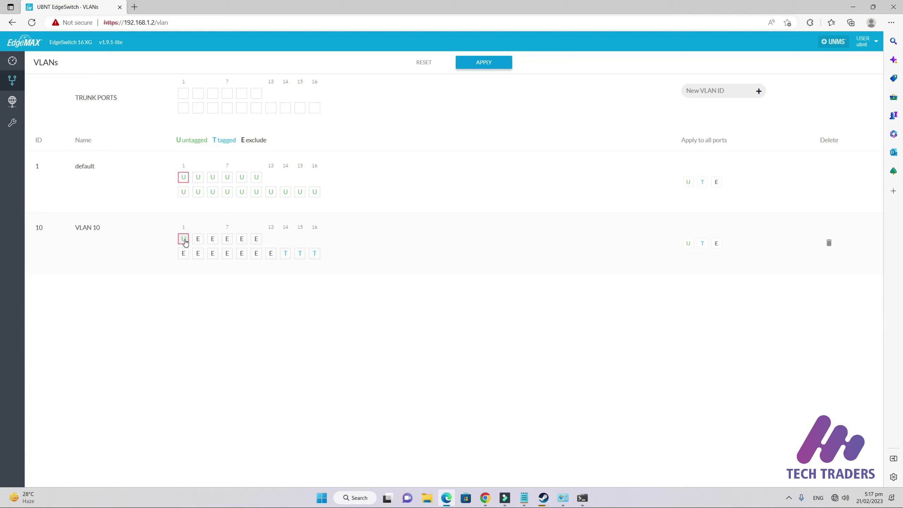
click(184, 241)
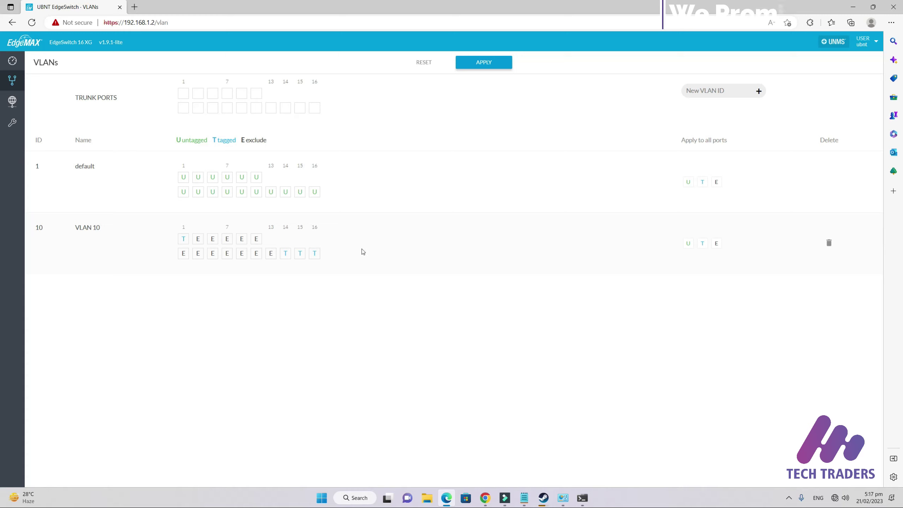
click(487, 66)
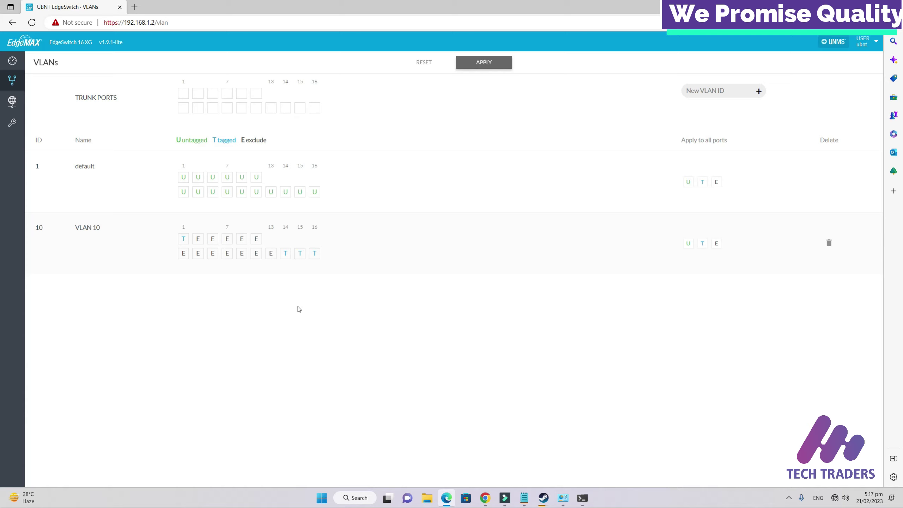
In Windows Network Connections, set the Ethernet adapter's IPv4 configuration to obtain an IP address automatically
click(564, 502)
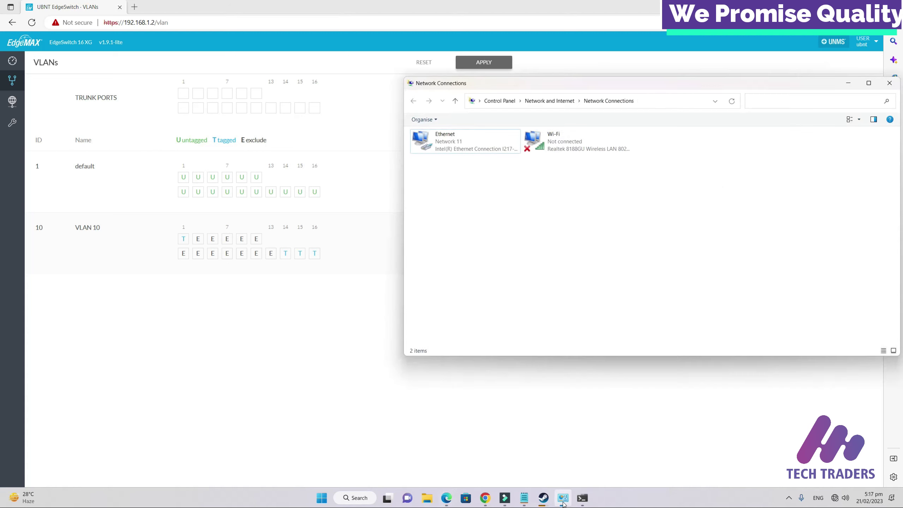
right_click(457, 149)
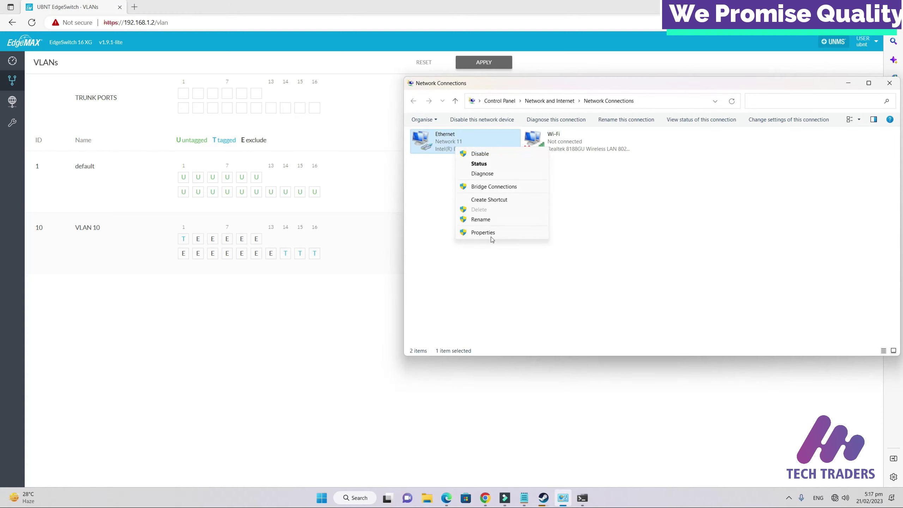
click(485, 232)
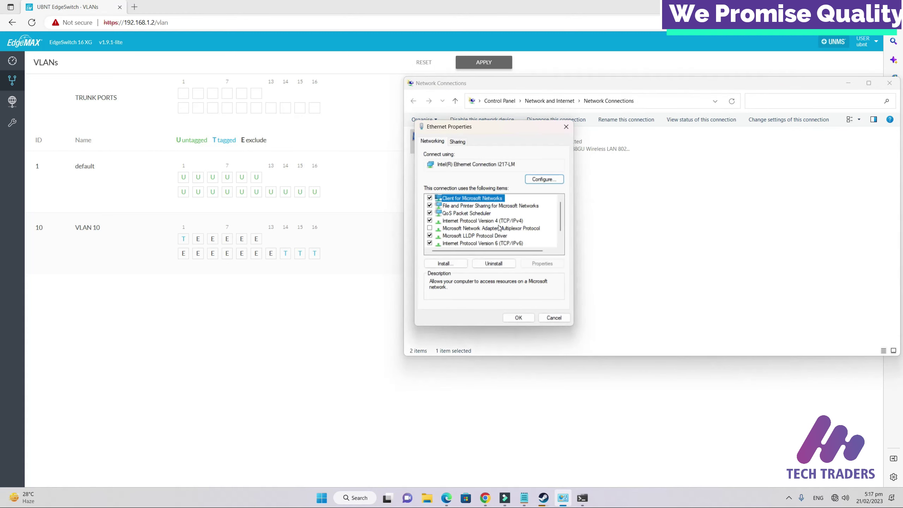
double_click(496, 221)
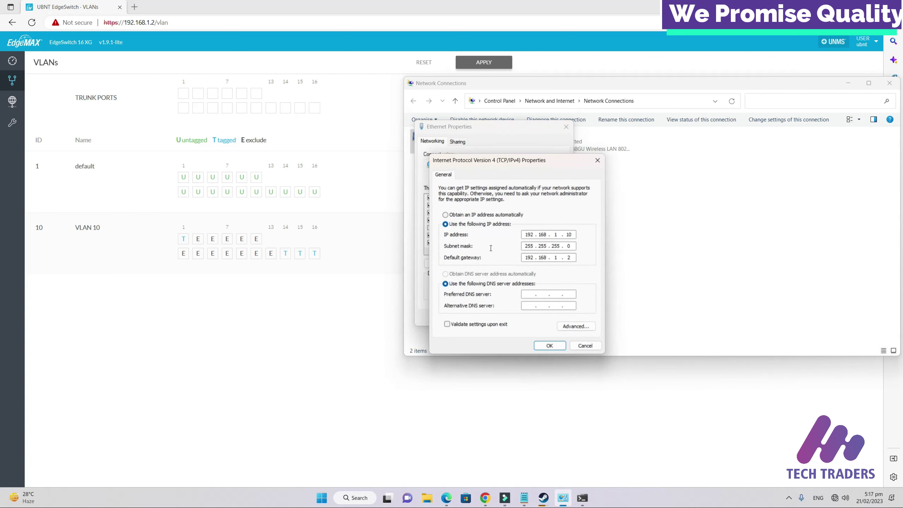
click(447, 215)
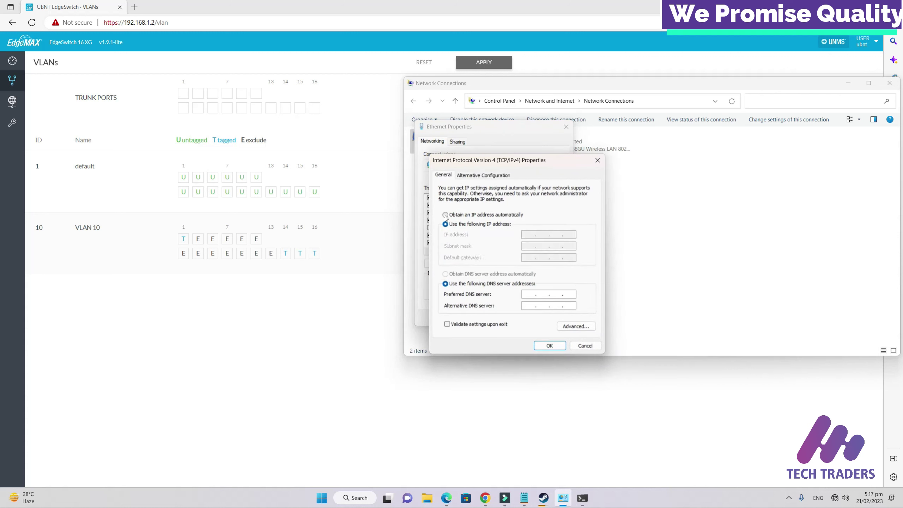
click(550, 345)
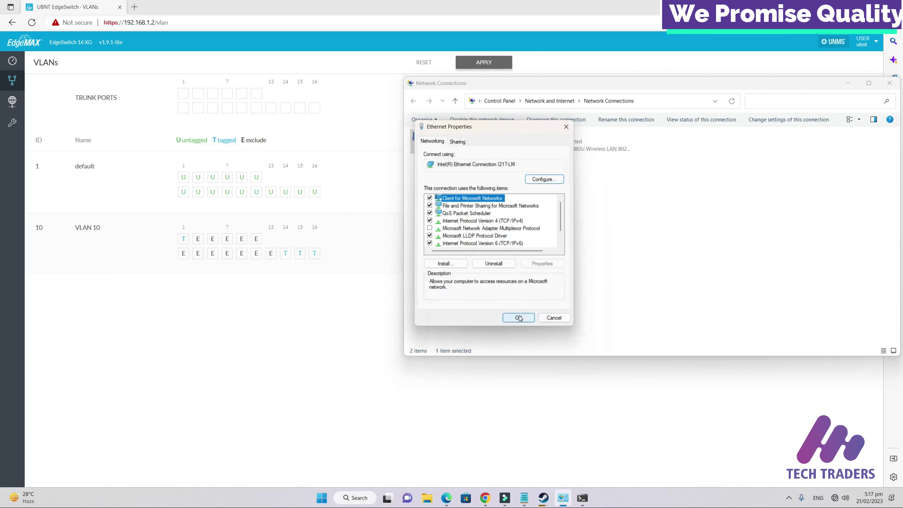
click(519, 317)
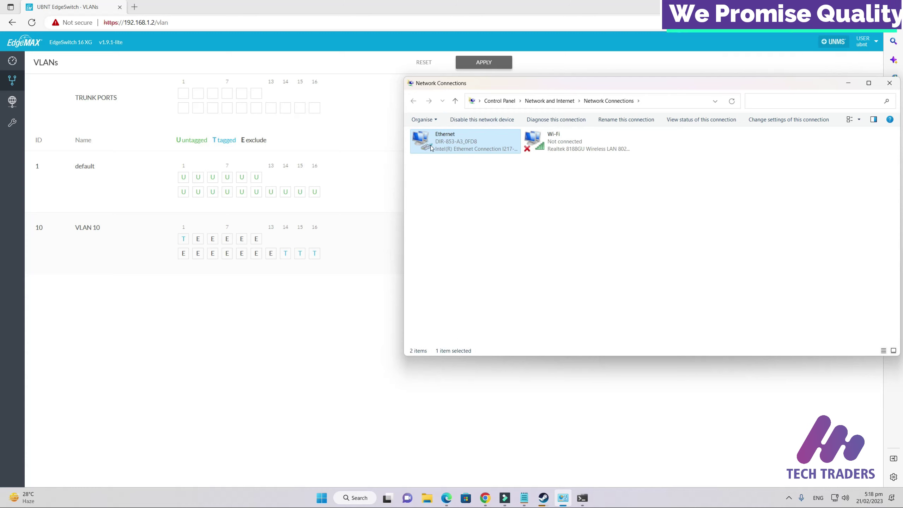
Check the Ethernet adapter's status and its network connection details, including the assigned IPv4 address, and close both windows
double_click(445, 141)
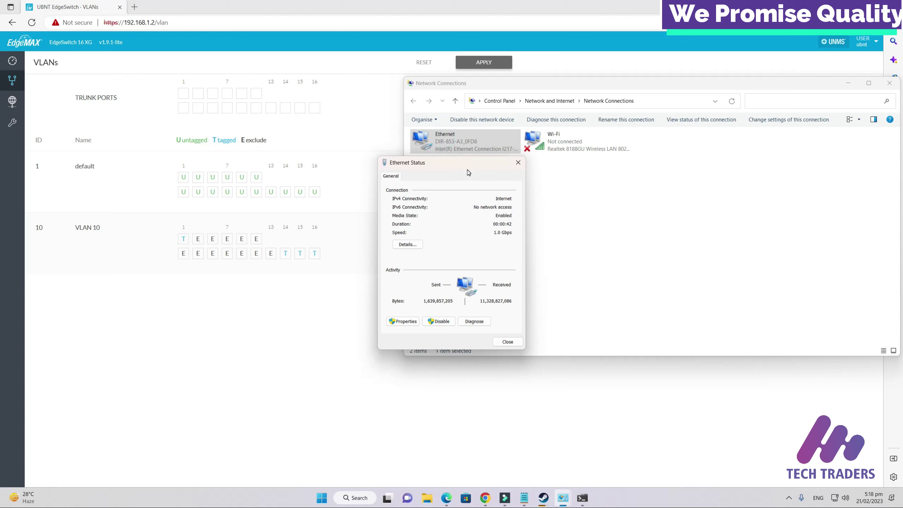
click(402, 246)
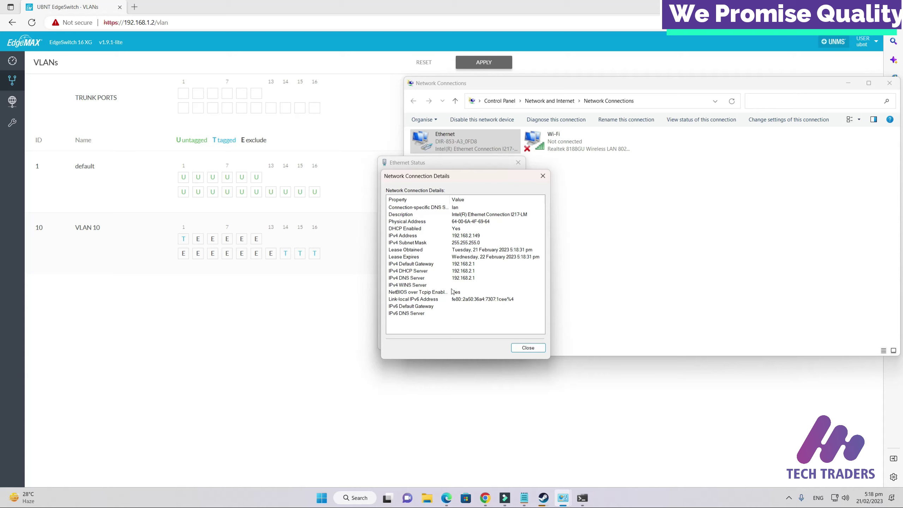
click(528, 348)
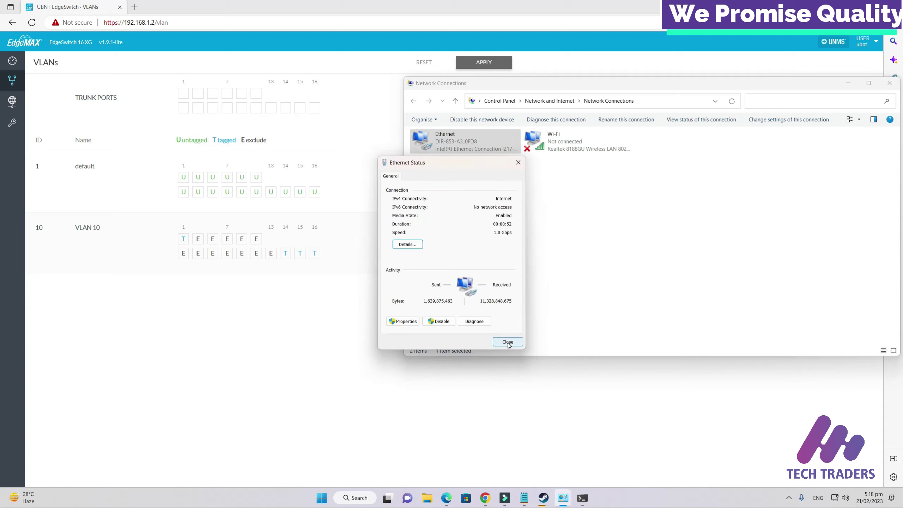
click(508, 344)
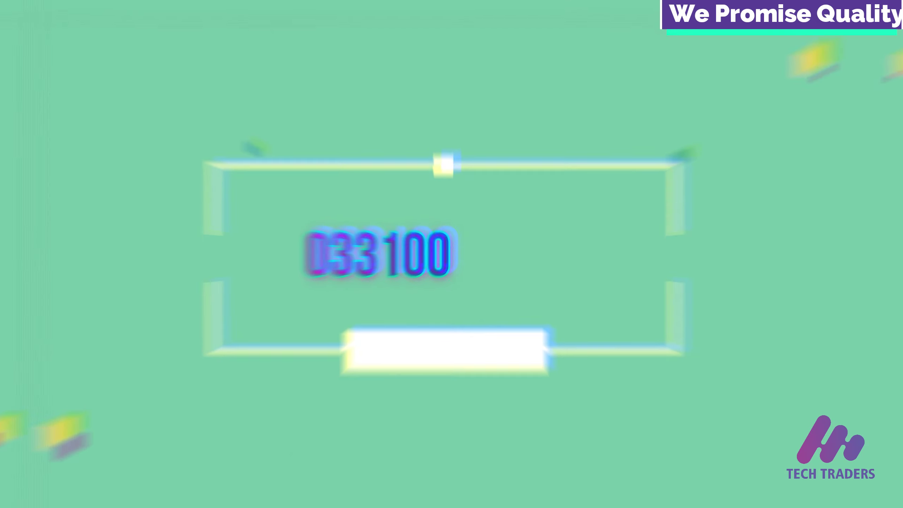